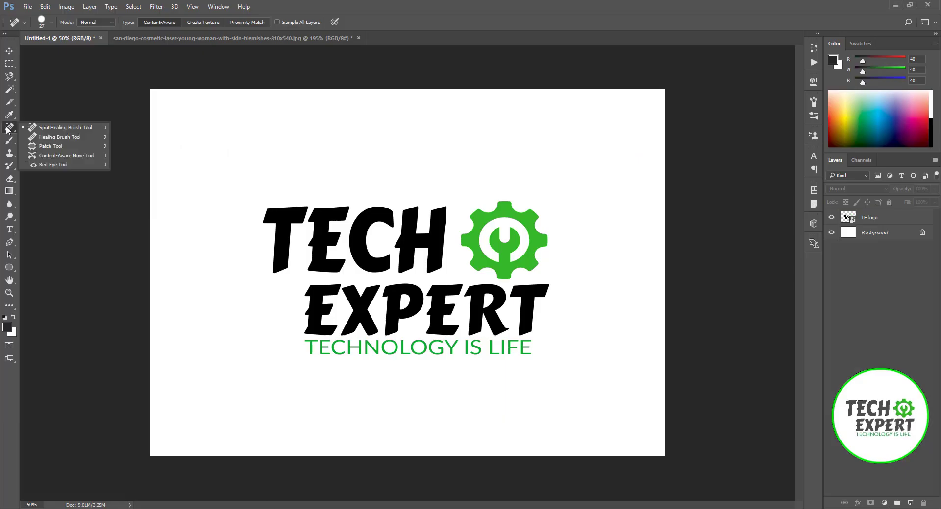
Step: Activate the Spot Healing Brush, switch to the portrait photo and set the brush size to 25 px
{"action": "left_click", "coordinate": [44, 128]}
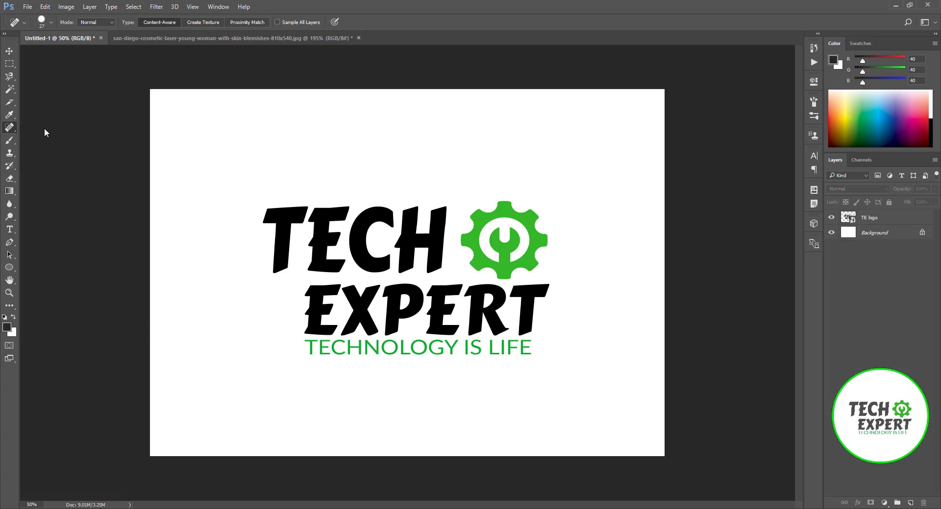
{"action": "left_click", "coordinate": [201, 38]}
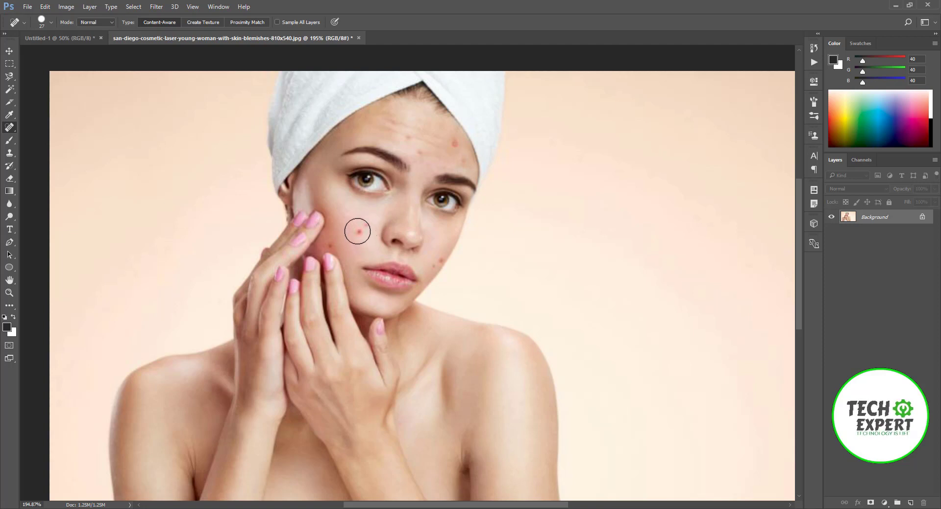
{"action": "left_click", "coordinate": [50, 23]}
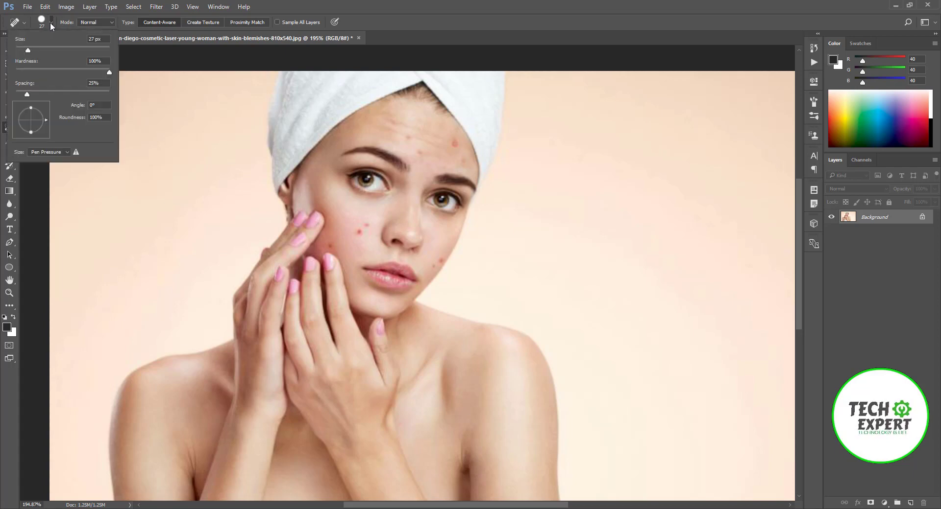
{"action": "left_click_drag", "start_coordinate": [28, 50], "coordinate": [21, 50]}
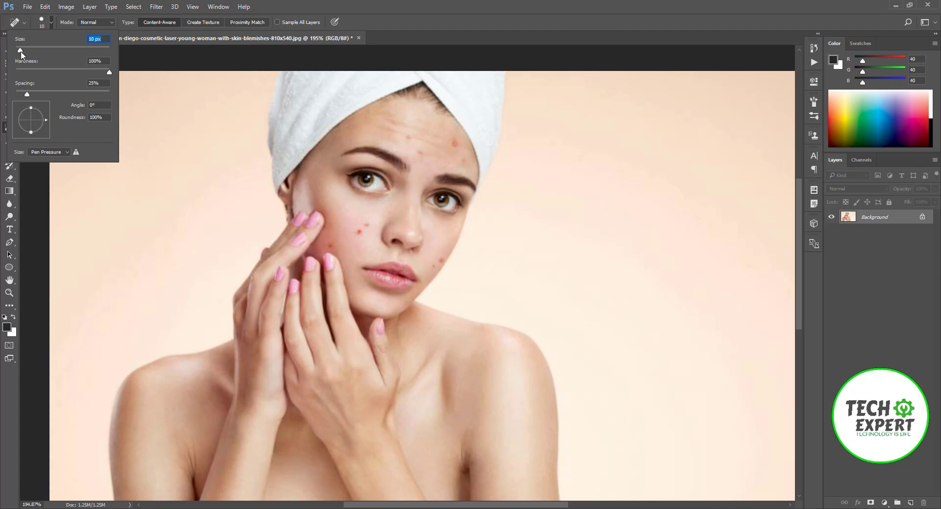
{"action": "left_click_drag", "start_coordinate": [64, 50], "coordinate": [27, 50]}
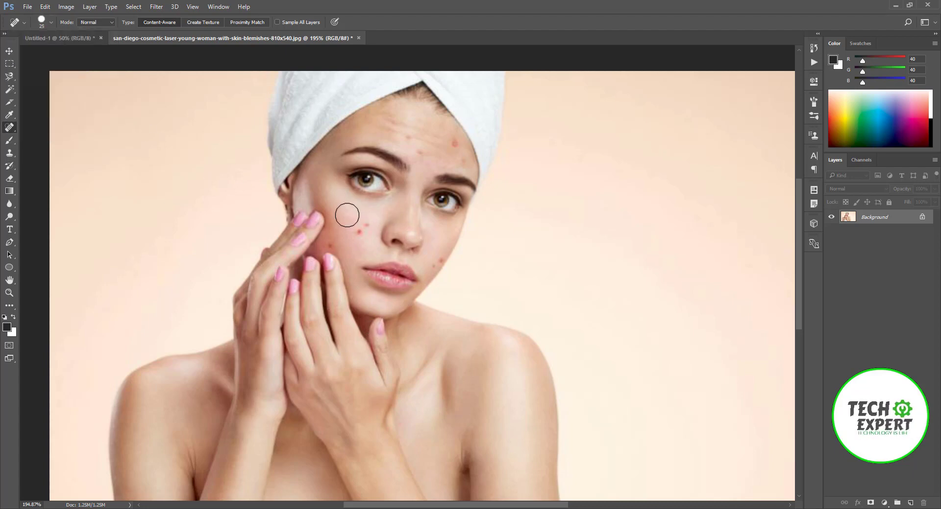
Step: Resize the Spot Healing Brush over the cheek blemishes, ending at 40 px
{"action": "right_click", "coordinate": [347, 216]}
{"action": "left_click_drag", "start_coordinate": [373, 240], "coordinate": [365, 236]}
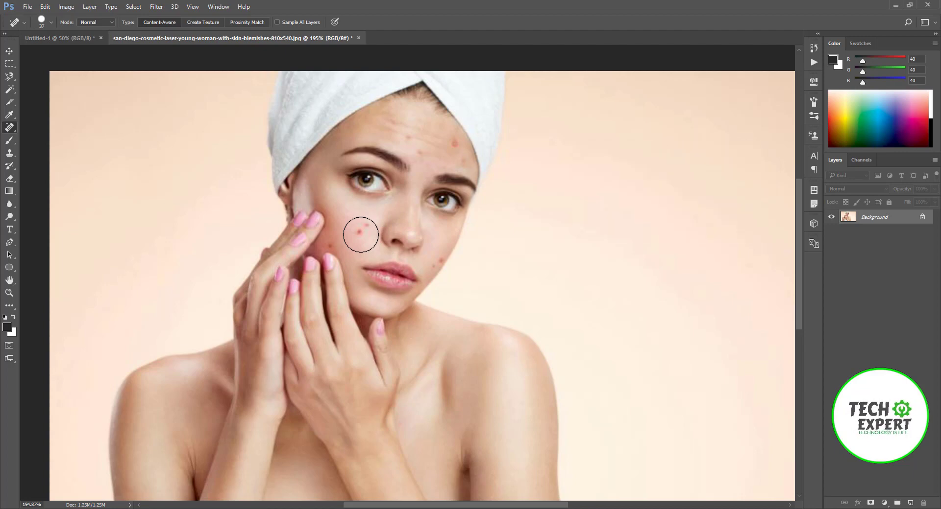
{"action": "key", "text": "bracketleft"}
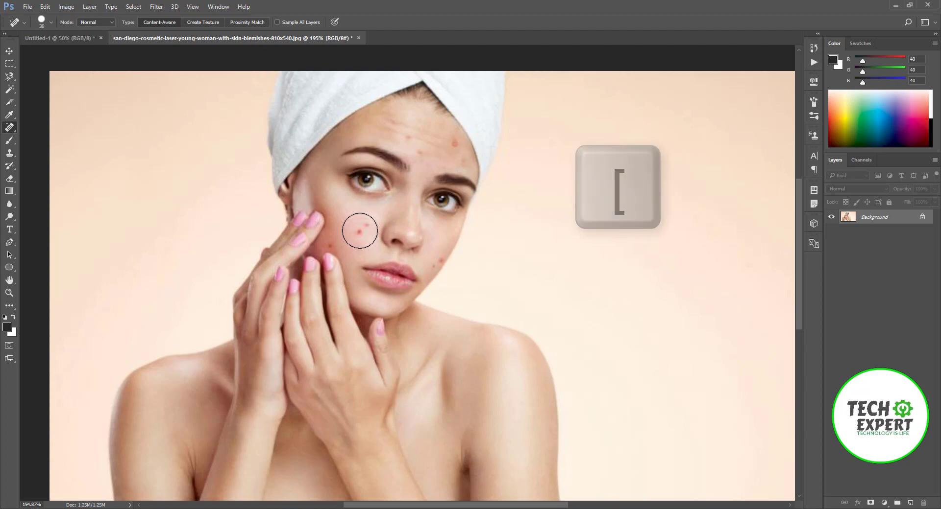
{"action": "key", "text": "bracketleft"}
{"action": "key", "text": "bracketright"}
{"action": "key", "text": "bracketright"}
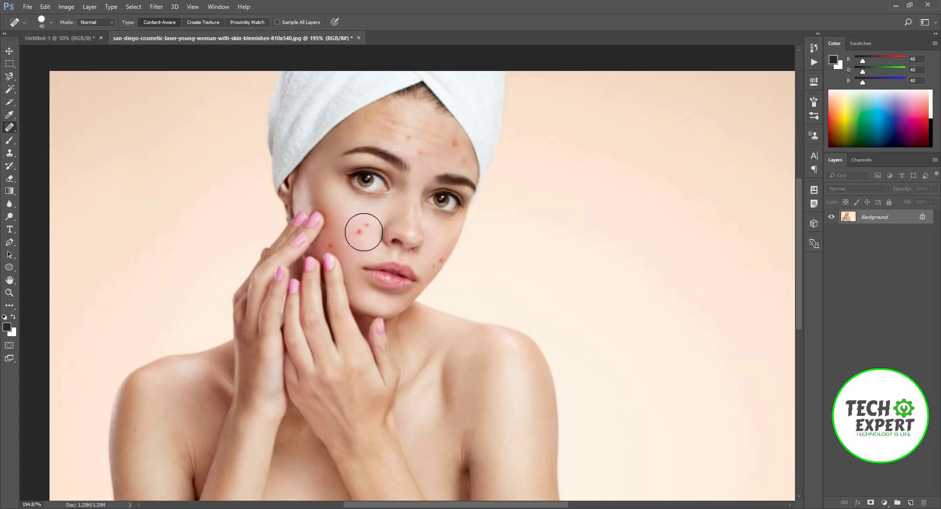
Step: Reduce the brush to 20 px and heal the large red blemish on the forehead near the towel
{"action": "scroll", "coordinate": [363, 232], "scroll_direction": "up", "scroll_amount": 2}
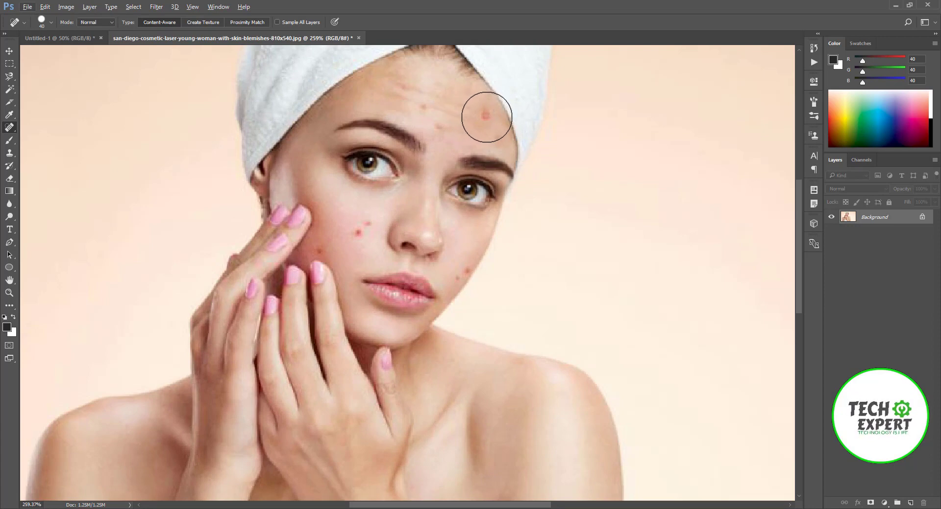
{"action": "key", "text": "bracketleft"}
{"action": "key", "text": "bracketleft"}
{"action": "key", "text": "bracketleft"}
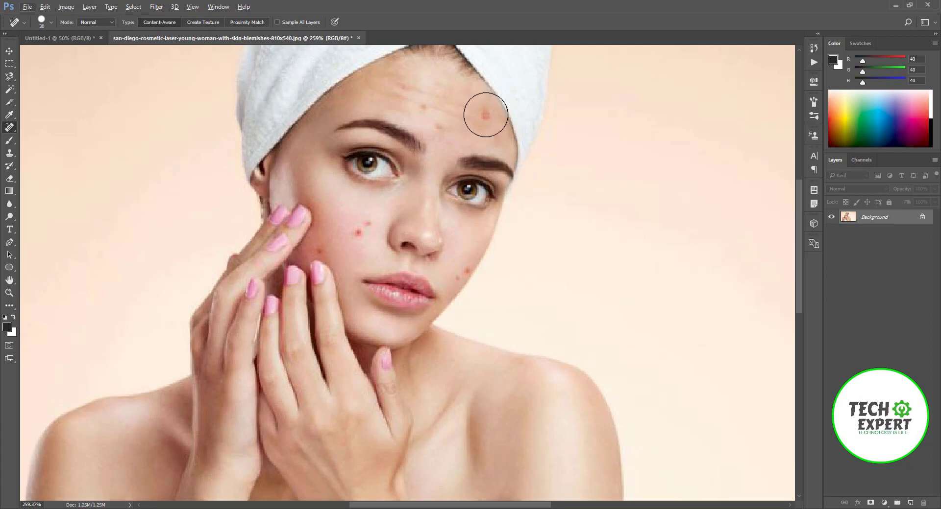
{"action": "key", "text": "bracketleft"}
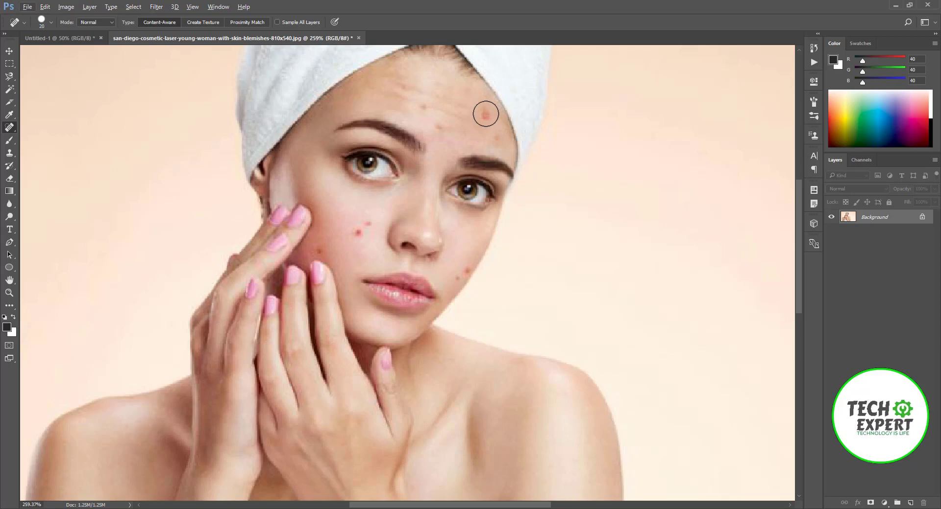
{"action": "key", "text": "bracketleft"}
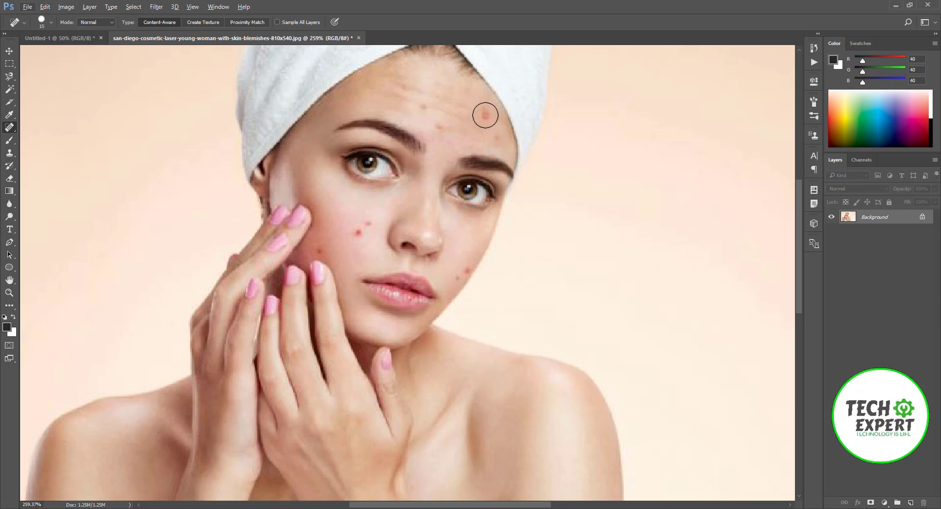
{"action": "key", "text": "bracketright"}
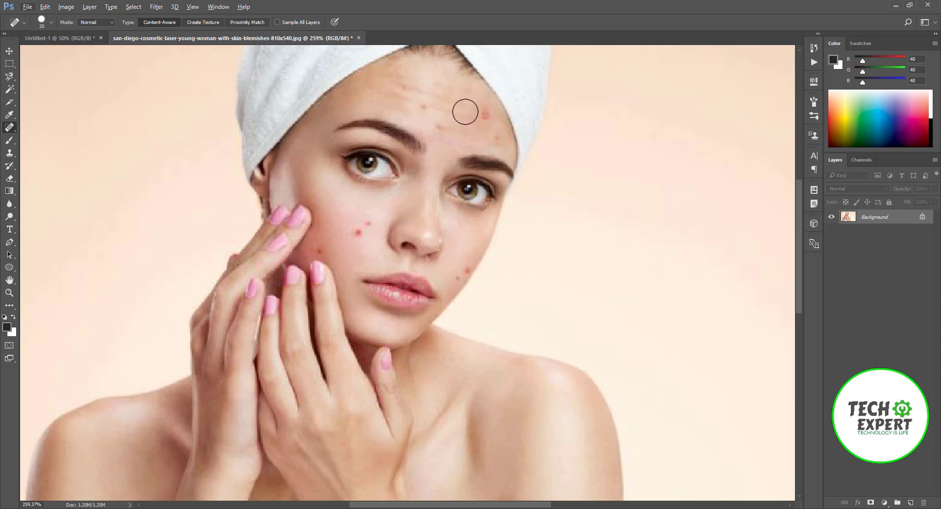
{"action": "left_click", "coordinate": [466, 111]}
{"action": "left_click_drag", "start_coordinate": [466, 111], "coordinate": [488, 117]}
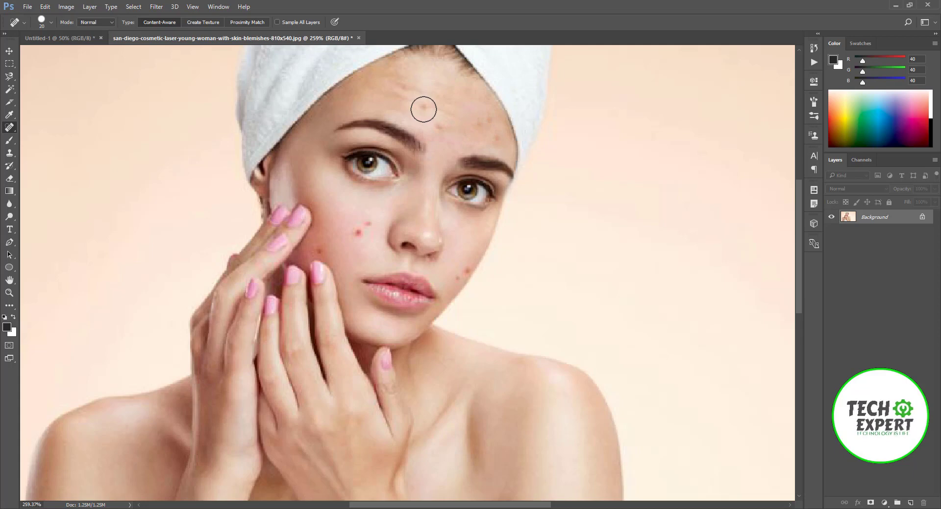
Step: Heal the two small blemishes in the middle of the forehead with a brush of 15 px or smaller
{"action": "key", "text": "bracketleft"}
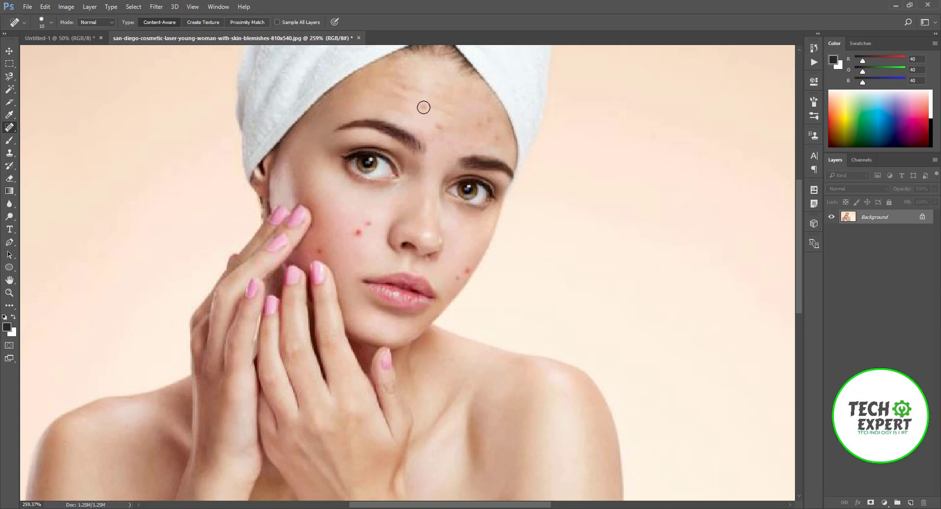
{"action": "key", "text": "bracketright"}
{"action": "left_click_drag", "start_coordinate": [409, 105], "coordinate": [432, 106]}
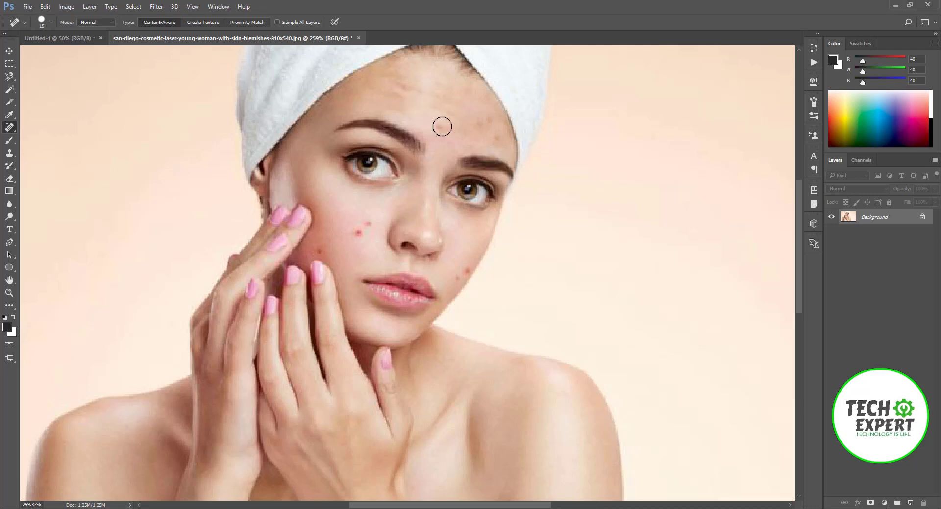
{"action": "key", "text": "bracketleft"}
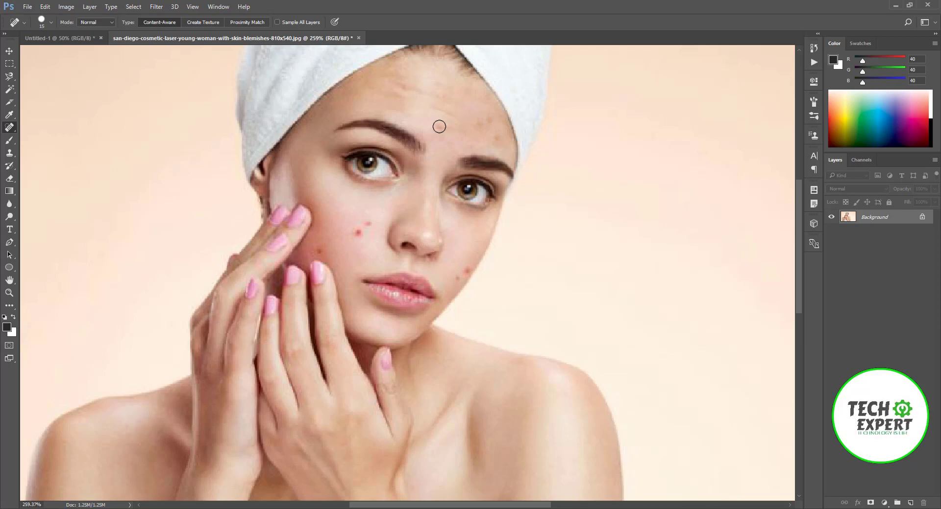
Step: Heal the blemishes on both cheeks and near the jaw with a 15 px brush, reduced to 10 px
{"action": "key", "text": "bracketright"}
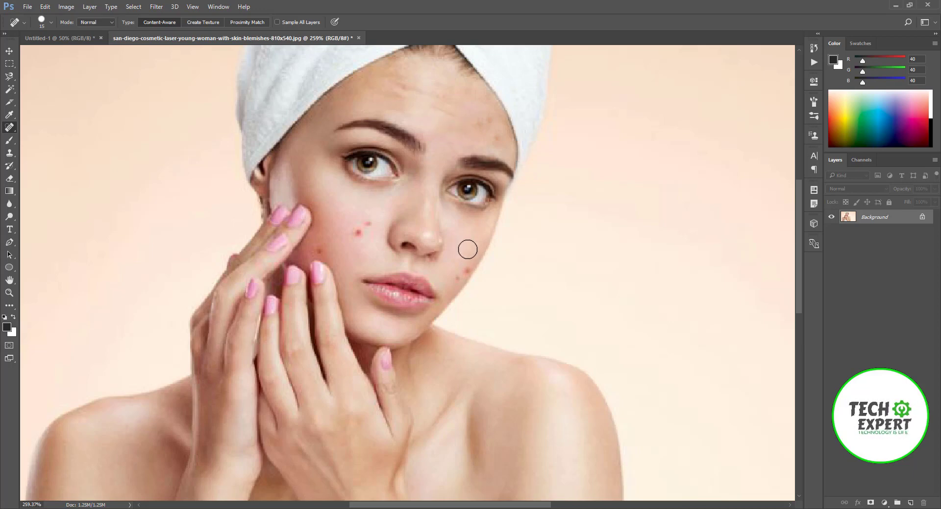
{"action": "left_click", "coordinate": [367, 221]}
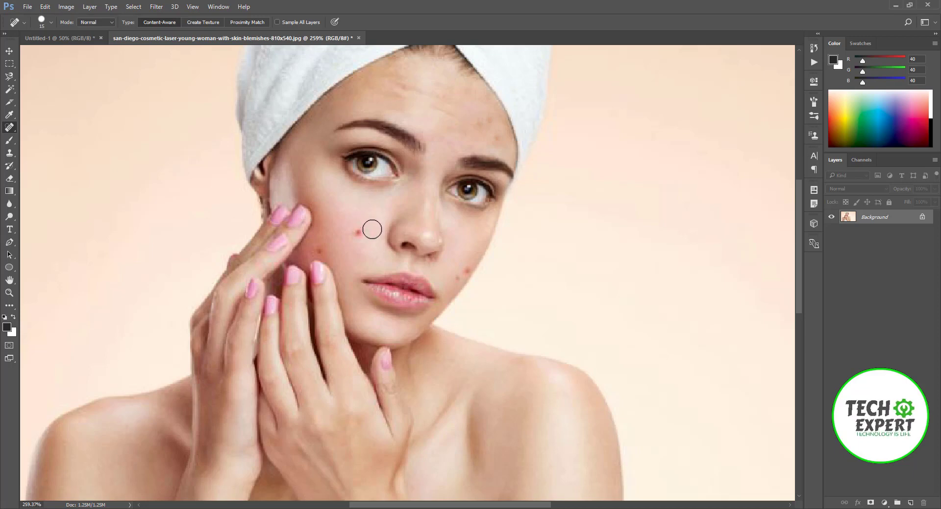
{"action": "left_click", "coordinate": [358, 232]}
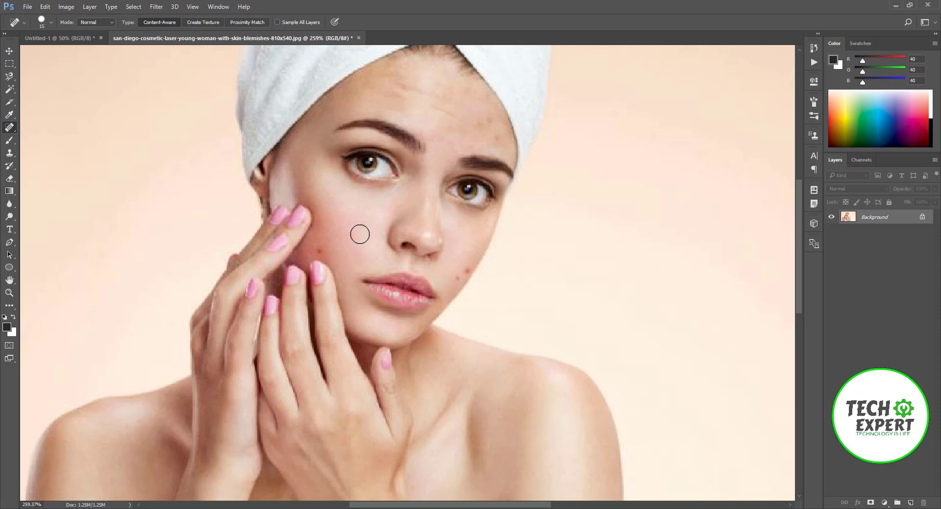
{"action": "key", "text": "bracketleft"}
{"action": "left_click", "coordinate": [319, 252]}
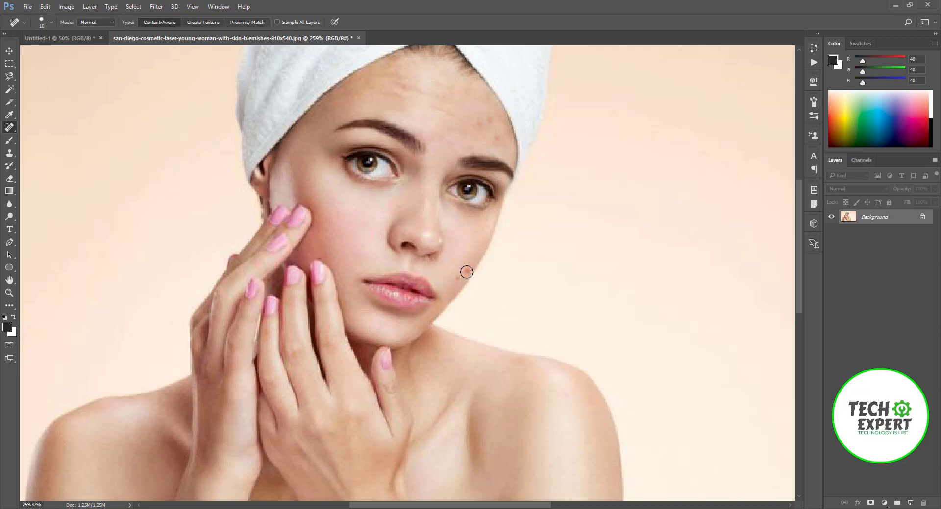
{"action": "left_click", "coordinate": [456, 279]}
Step: Reselect the Spot Healing Brush and heal the two remaining spots on the forehead above the eyebrow near the towel
{"action": "right_click", "coordinate": [8, 128]}
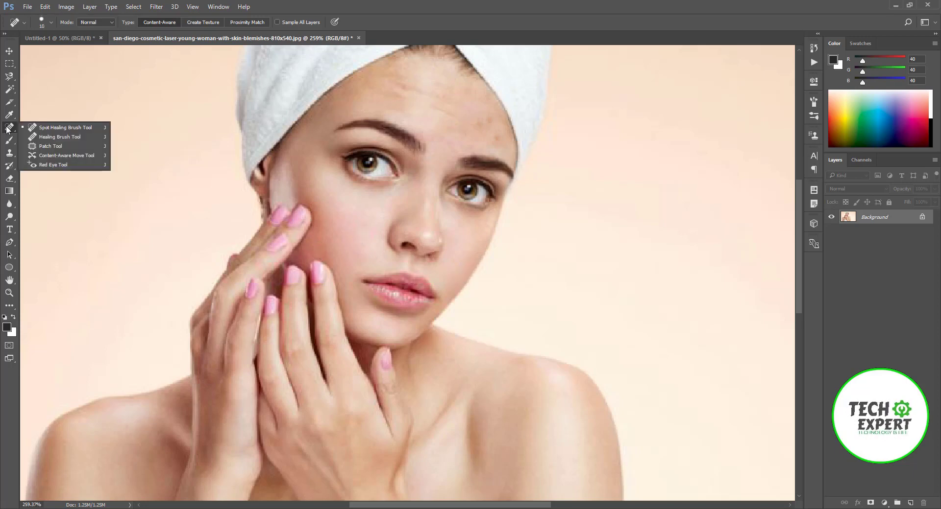
{"action": "left_click", "coordinate": [65, 128]}
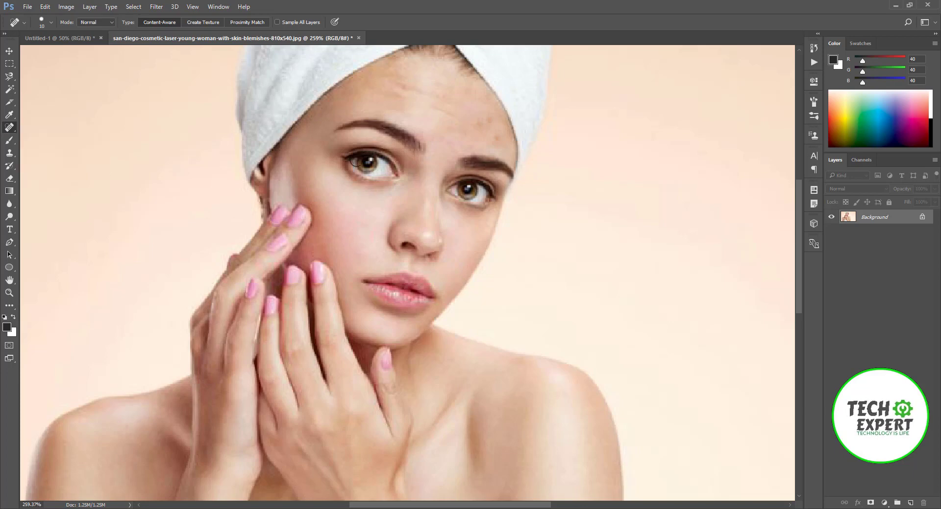
{"action": "left_click", "coordinate": [490, 121]}
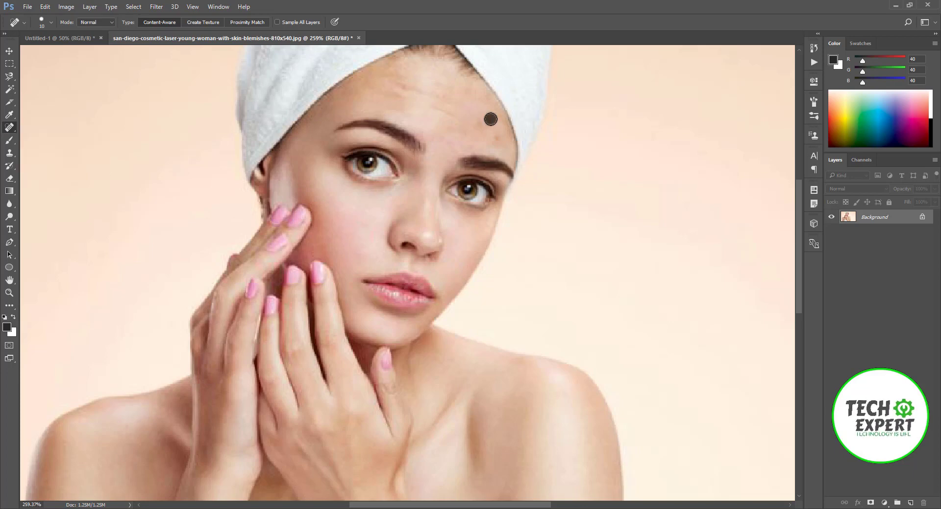
{"action": "left_click", "coordinate": [498, 138]}
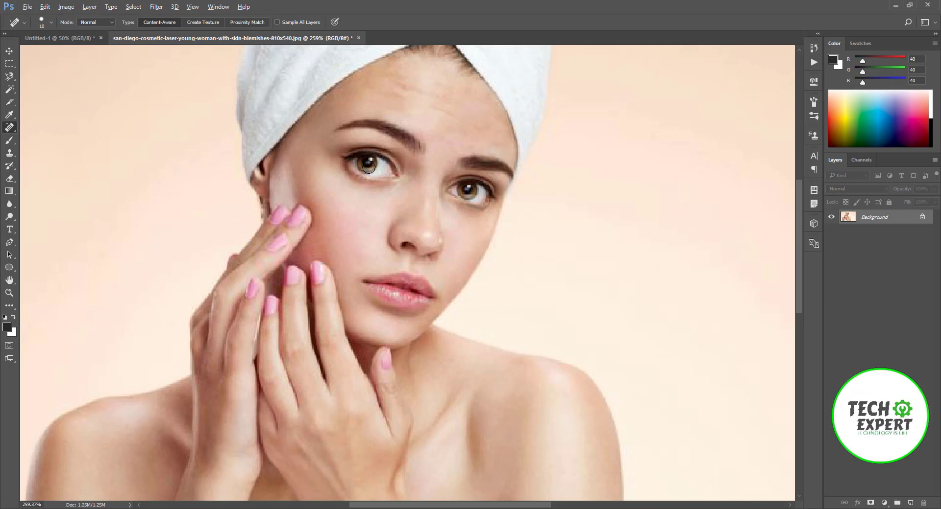
Step: Undo all the spot healing strokes on the face
{"action": "key", "text": "ctrl+alt+z"}
{"action": "key", "text": "ctrl+alt+z"}
{"action": "key", "text": "ctrl+alt+z"}
{"action": "key", "text": "ctrl+alt+z"}
{"action": "key", "text": "ctrl+alt+z"}
{"action": "key", "text": "ctrl+alt+z"}
{"action": "key", "text": "ctrl+alt+z"}
{"action": "key", "text": "ctrl+alt+z"}
Step: Switch to the Healing Brush Tool and enlarge its brush to 25 px
{"action": "right_click", "coordinate": [10, 127]}
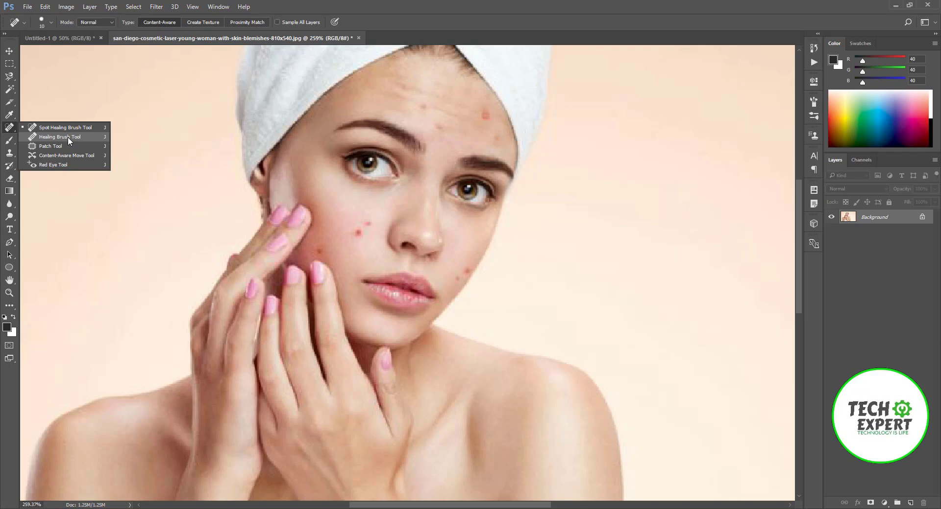
{"action": "left_click", "coordinate": [68, 136]}
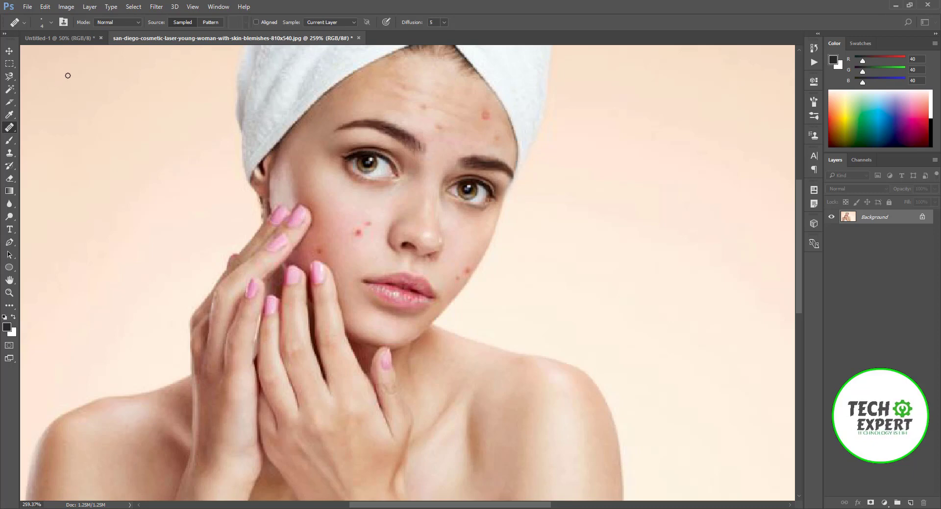
{"action": "key", "text": "bracketright"}
{"action": "key", "text": "bracketright"}
{"action": "key", "text": "bracketright"}
{"action": "key", "text": "bracketright"}
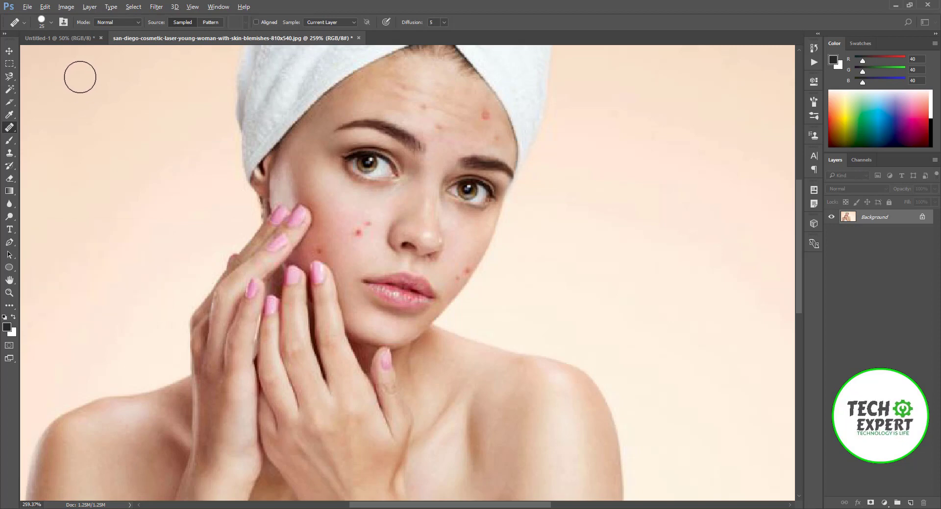
Step: Sample the plain background near the photo's upper-left corner and heal the blemishes on the cheek beside the hand
{"action": "key", "text": "alt"}
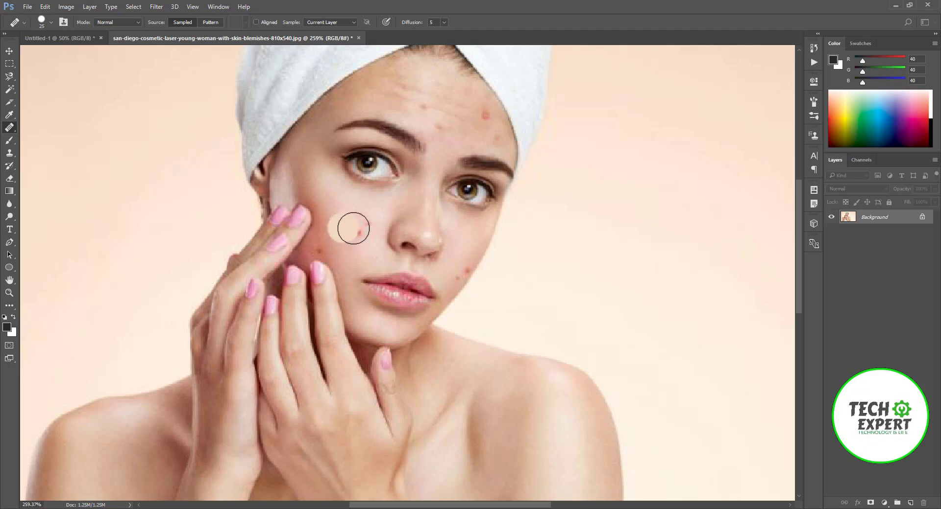
{"action": "left_click_drag", "start_coordinate": [406, 145], "coordinate": [411, 123]}
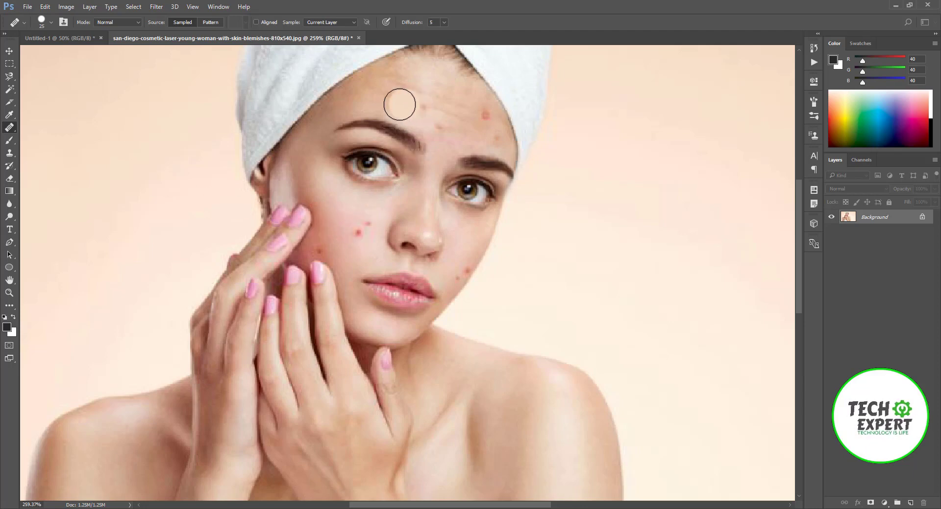
{"action": "left_click_drag", "start_coordinate": [392, 244], "coordinate": [368, 227]}
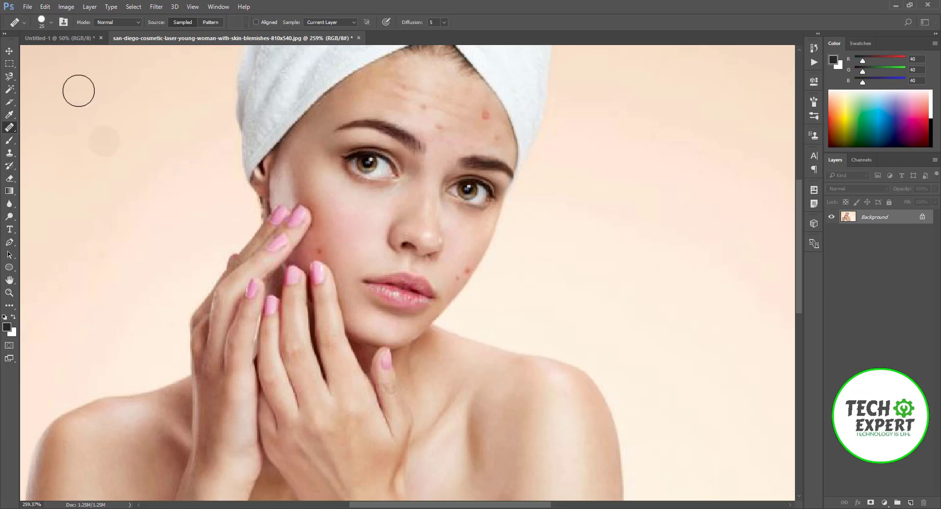
{"action": "left_click_drag", "start_coordinate": [324, 249], "coordinate": [323, 247]}
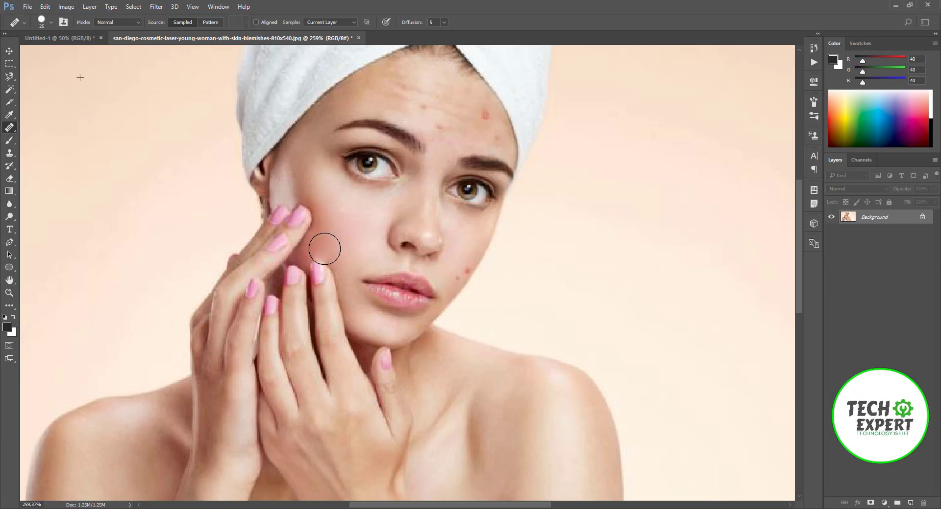
{"action": "left_click_drag", "start_coordinate": [380, 299], "coordinate": [386, 311]}
Step: Heal the large red blemish on the forehead near the towel with the sampled background texture
{"action": "left_click", "coordinate": [480, 109]}
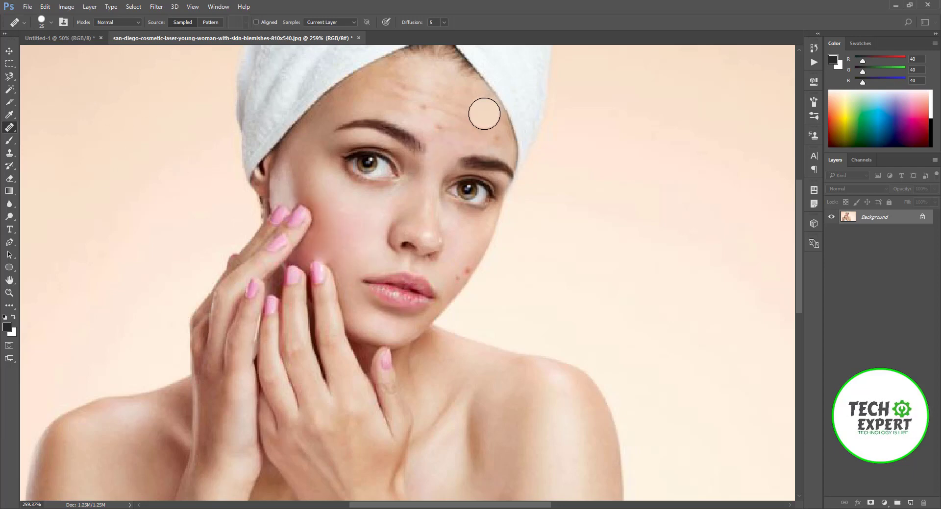
{"action": "left_click", "coordinate": [484, 113]}
{"action": "left_click", "coordinate": [484, 114]}
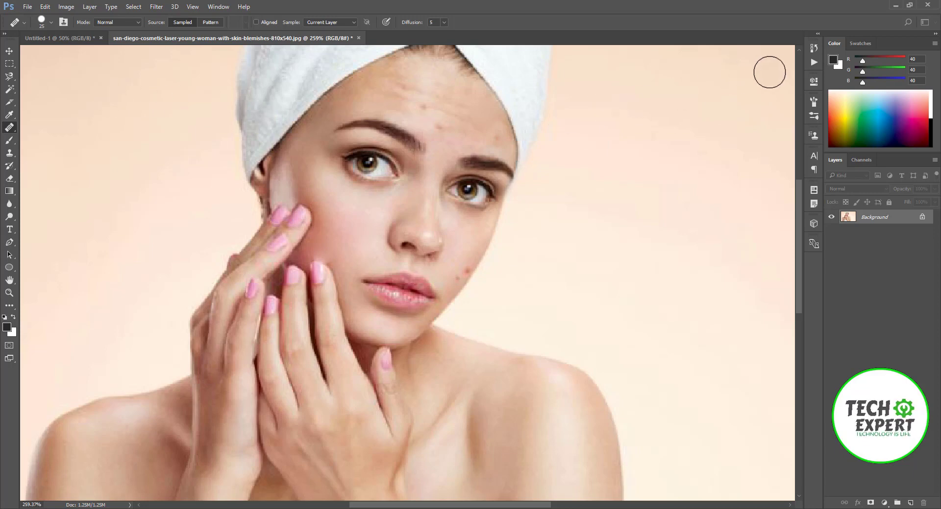
Step: Sample a pink fingernail beside the cheek and paint it onto the background near the photo's upper-right corner
{"action": "left_click", "coordinate": [297, 219], "text": "alt"}
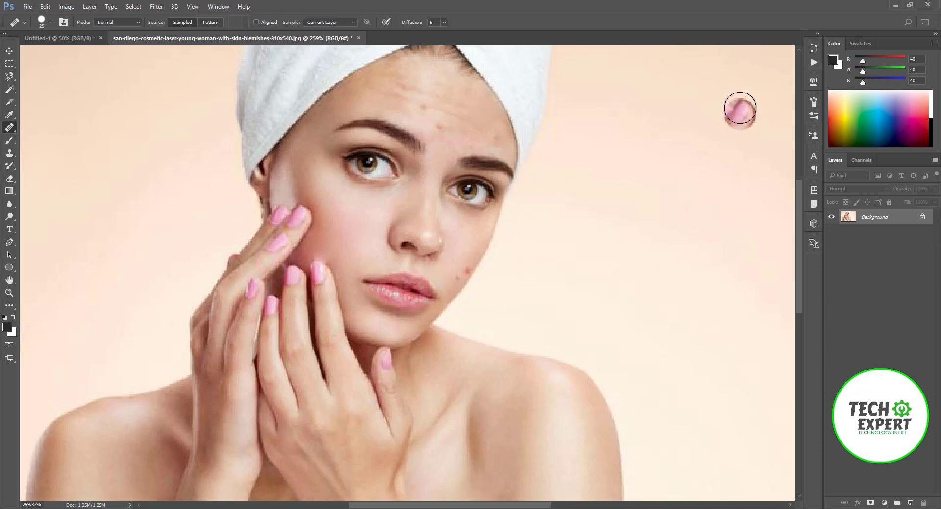
{"action": "left_click", "coordinate": [767, 72]}
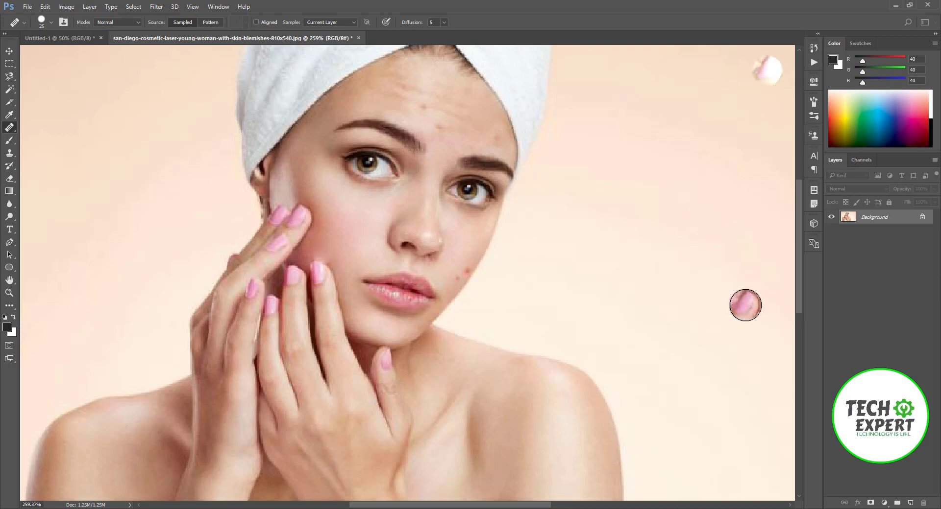
Step: Review the healing tool choices, keep the Healing Brush as the chosen healing tool and switch to the Move tool
{"action": "right_click", "coordinate": [6, 130]}
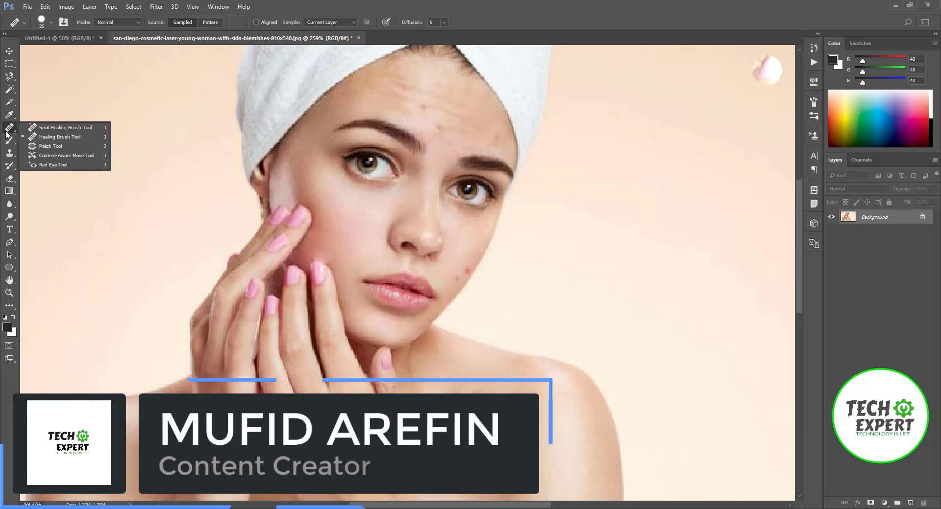
{"action": "left_click", "coordinate": [47, 138]}
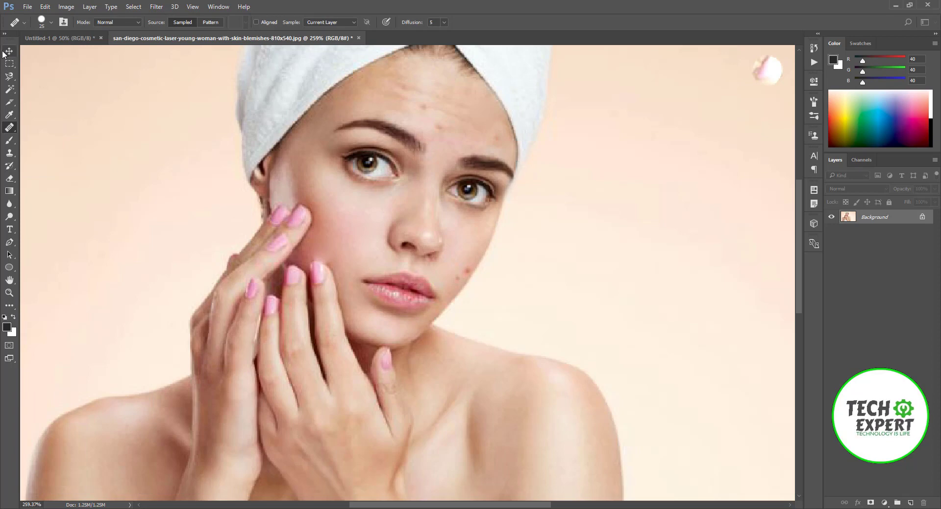
{"action": "right_click", "coordinate": [7, 130]}
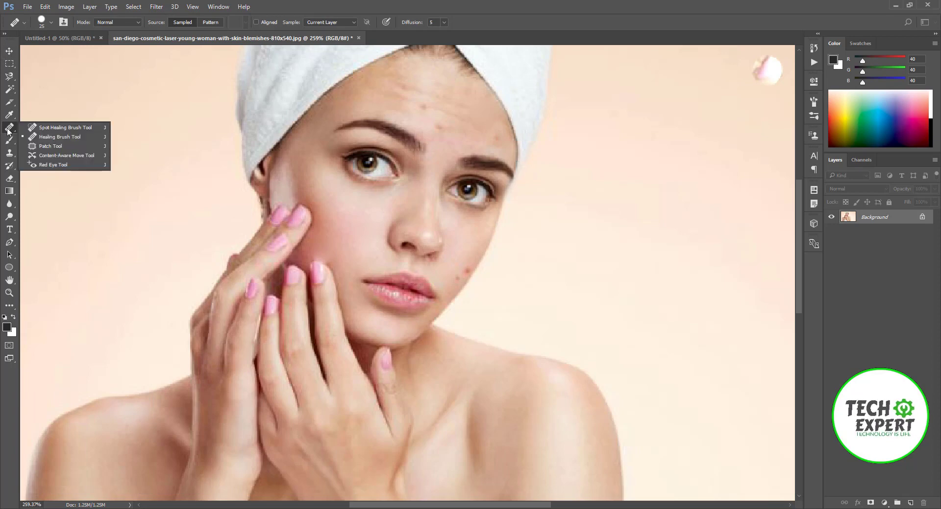
{"action": "left_click", "coordinate": [9, 52]}
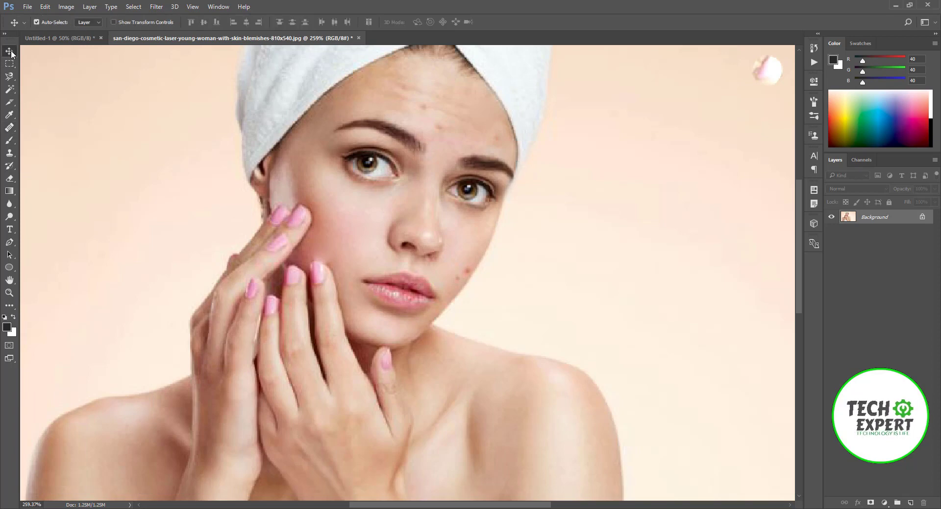